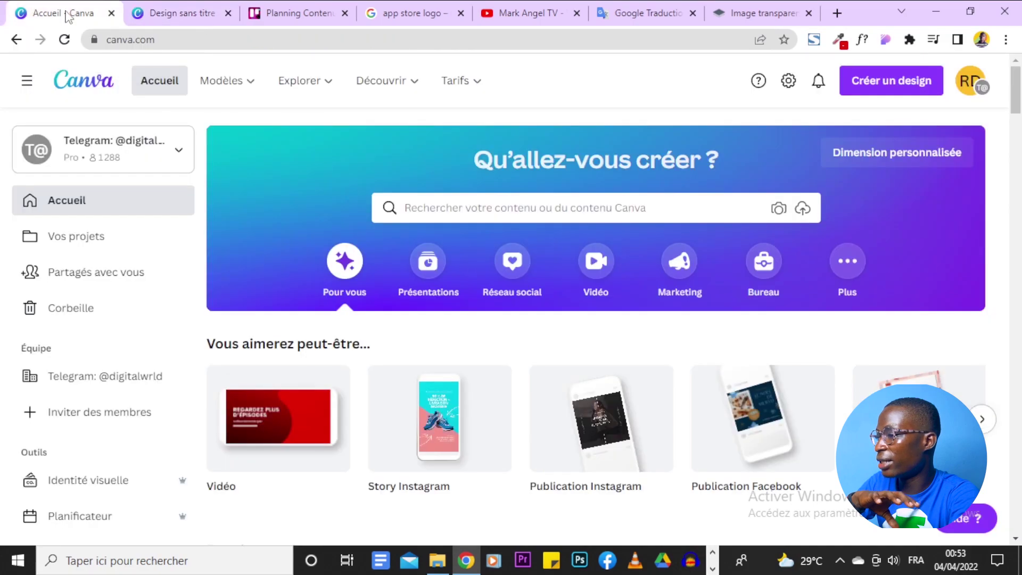
# Step: Create a 1920 × 1080 px video design with the "Résidence moderne à vendre" real-estate template on its page
pyautogui.scroll(-3, 302, 426)
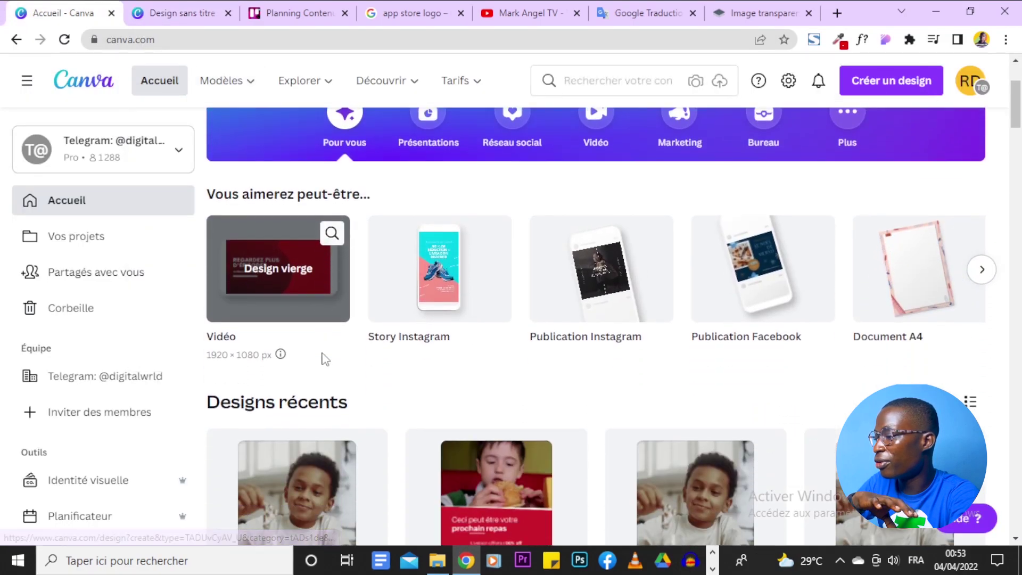
pyautogui.click(292, 276)
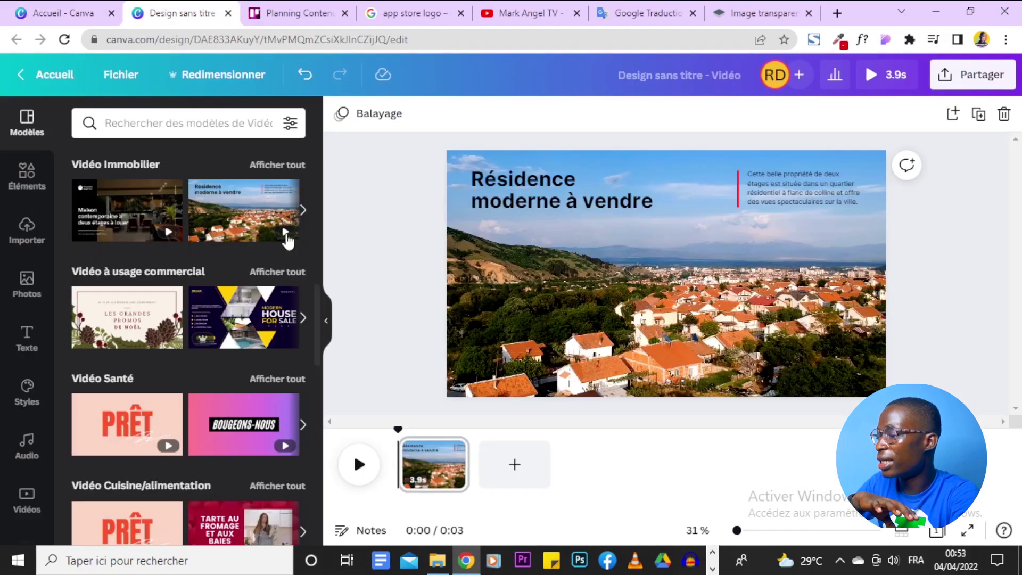
pyautogui.moveTo(259, 209)
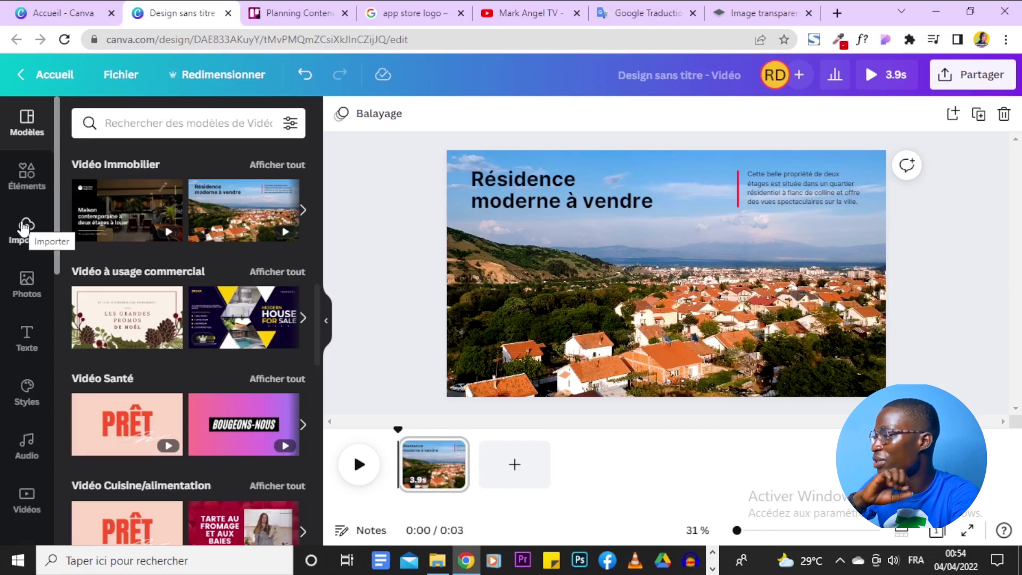
# Step: Open the self-recording studio from the design's media uploads
pyautogui.click(25, 226)
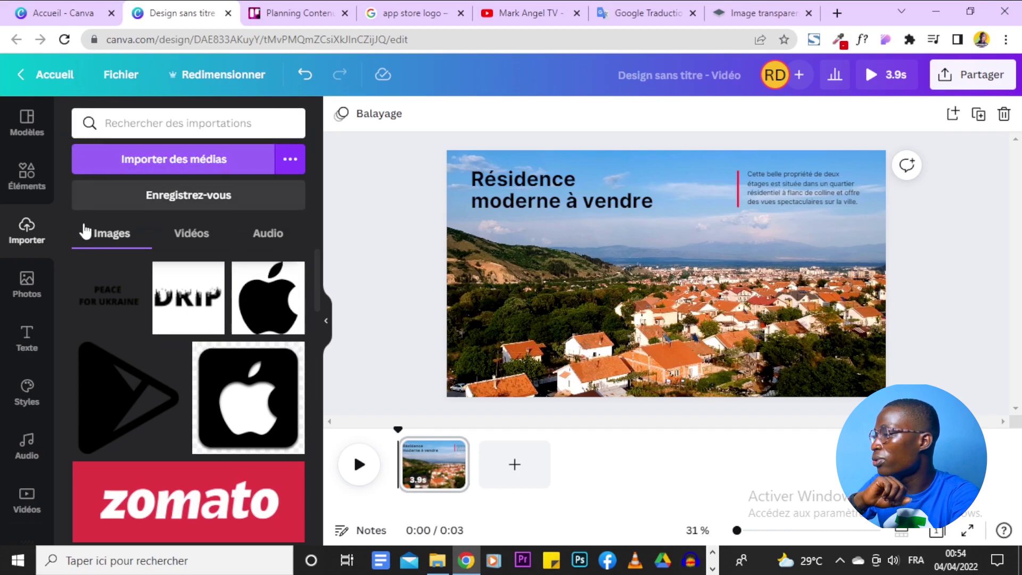
pyautogui.click(171, 162)
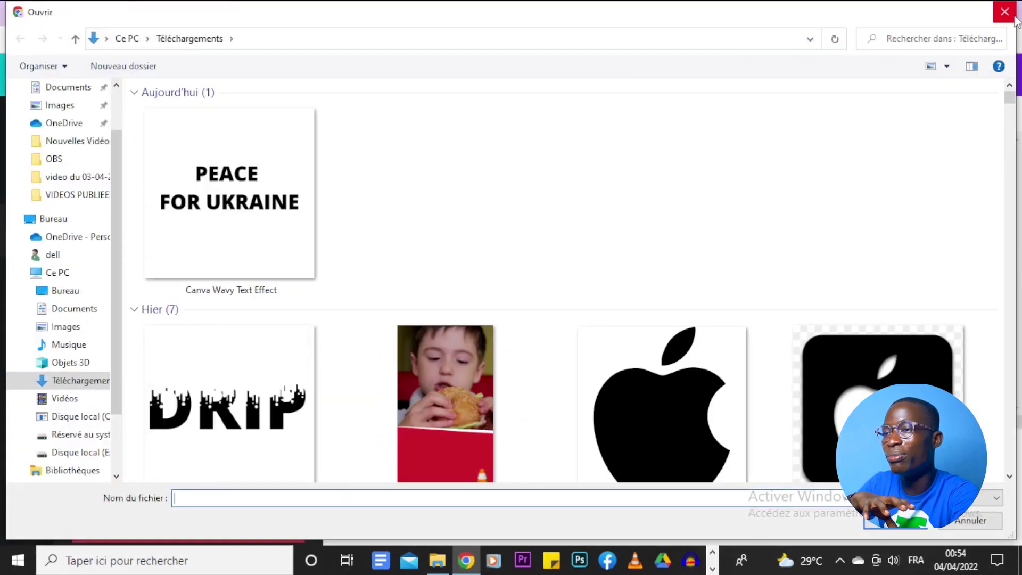
pyautogui.click(1015, 19)
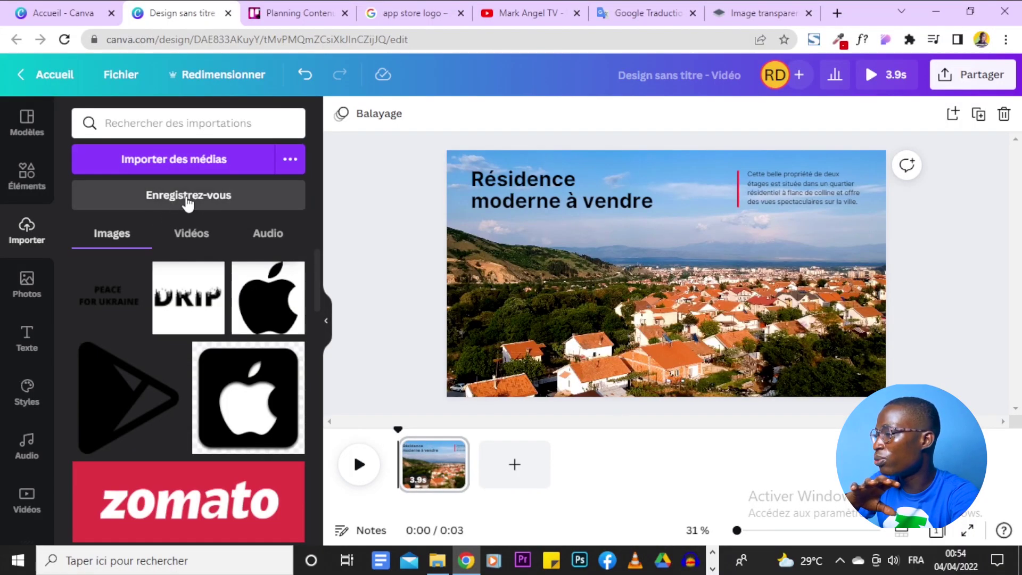
pyautogui.click(188, 202)
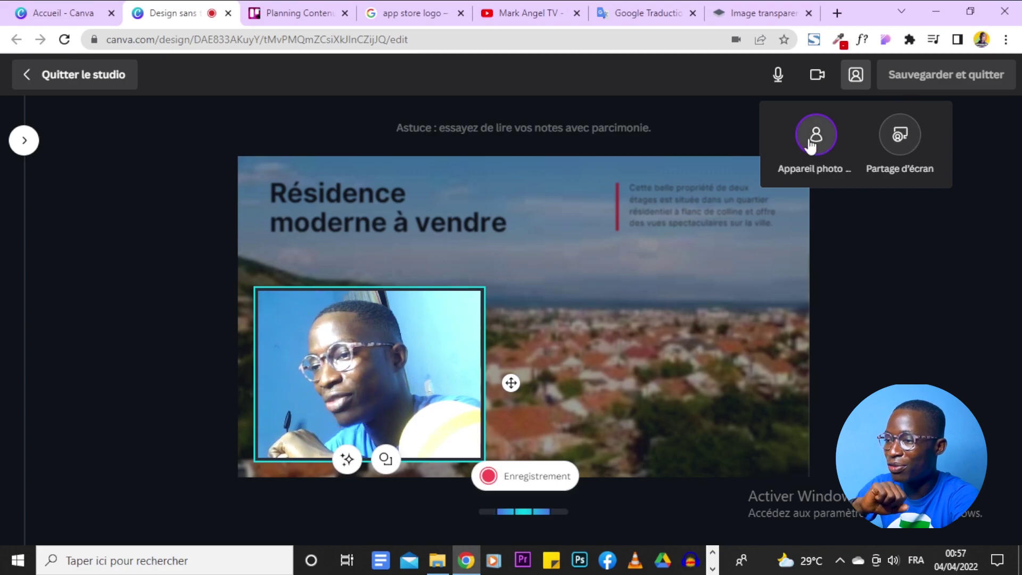
# Step: Set the recording source to screen sharing and share the entire screen together with the camera
pyautogui.click(900, 143)
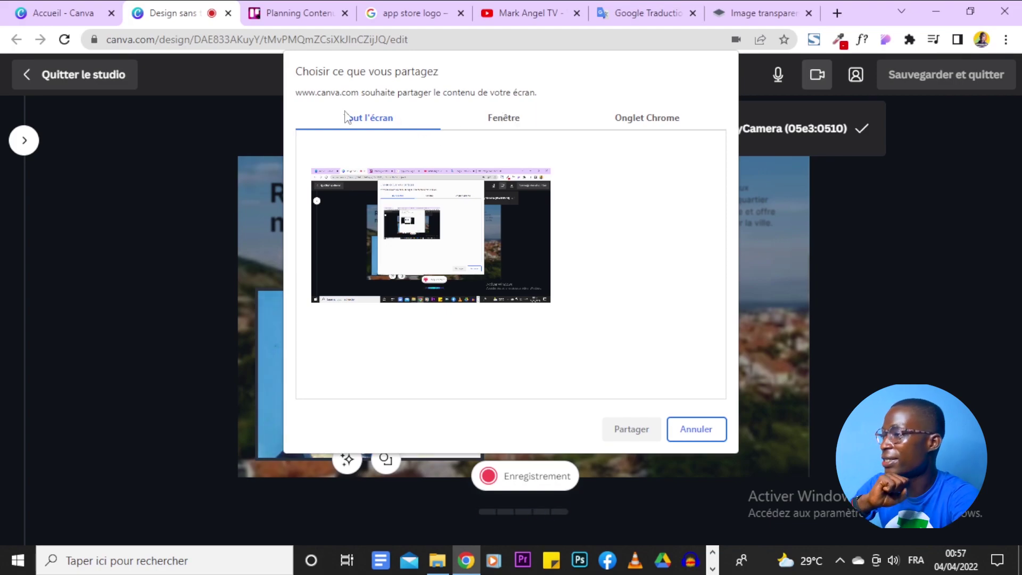
pyautogui.click(507, 124)
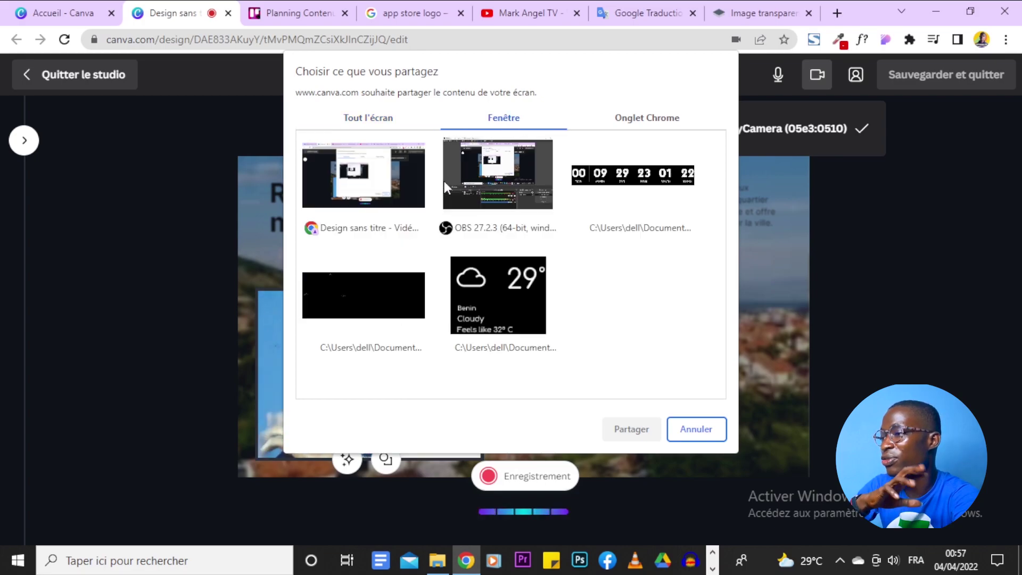
pyautogui.click(676, 122)
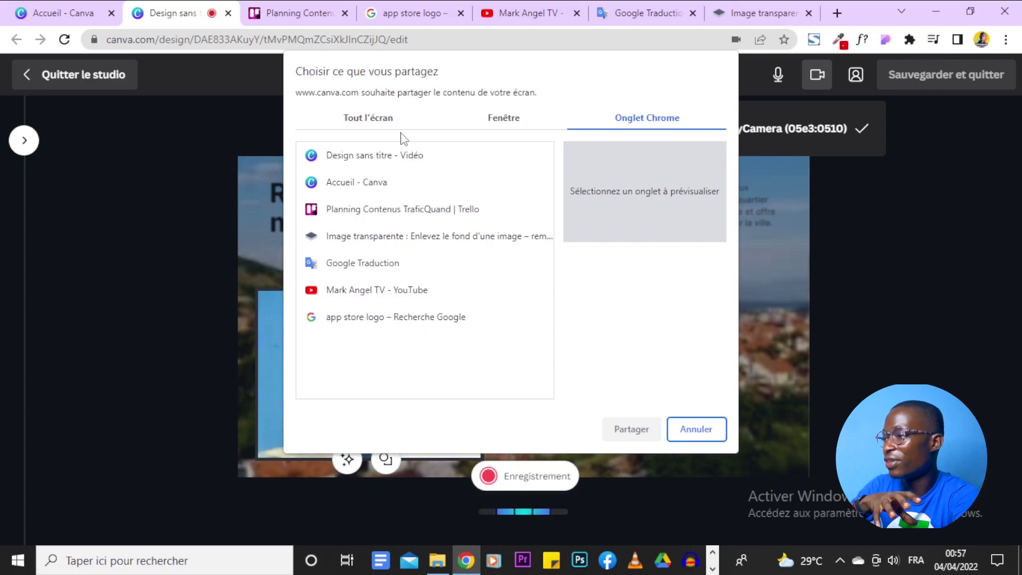
pyautogui.click(389, 119)
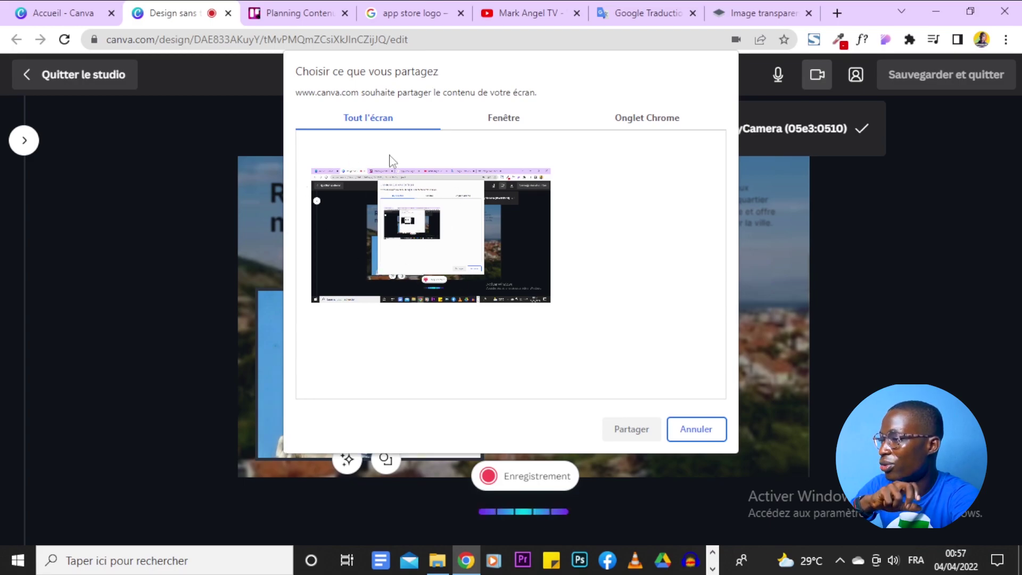
pyautogui.click(432, 242)
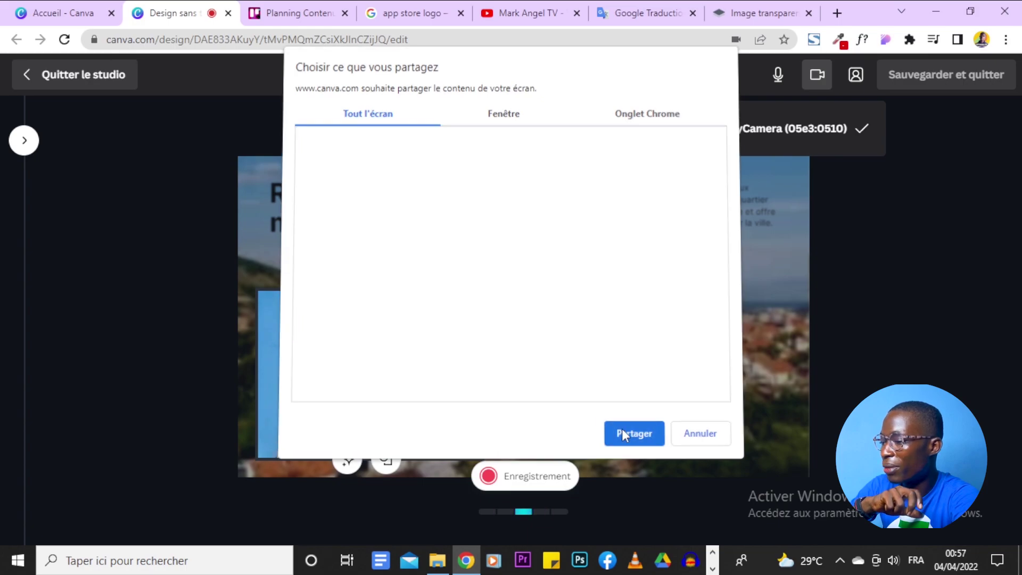
pyautogui.click(623, 430)
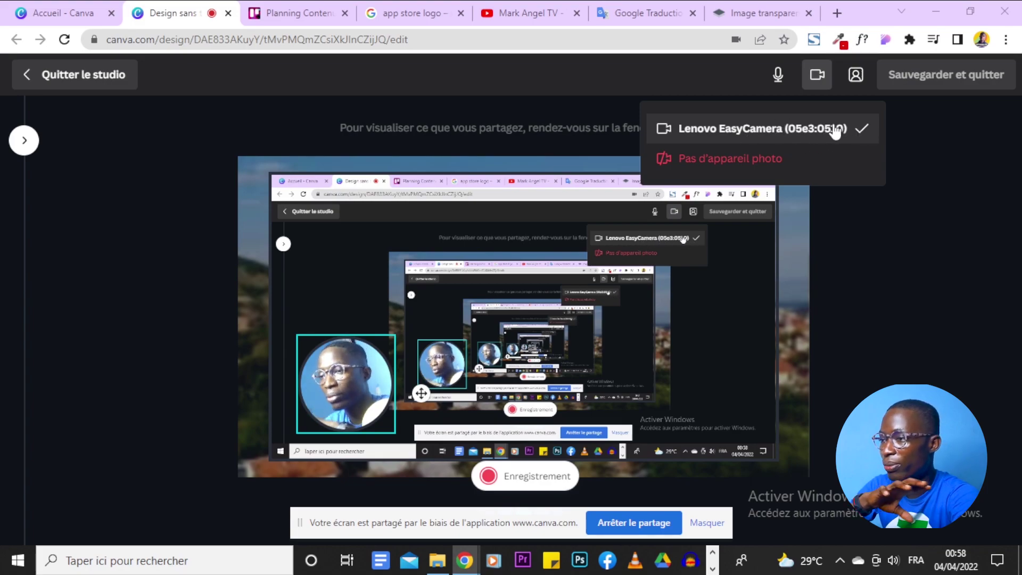
# Step: Examine the camera and microphone sources available for the recording
pyautogui.click(903, 121)
pyautogui.click(779, 78)
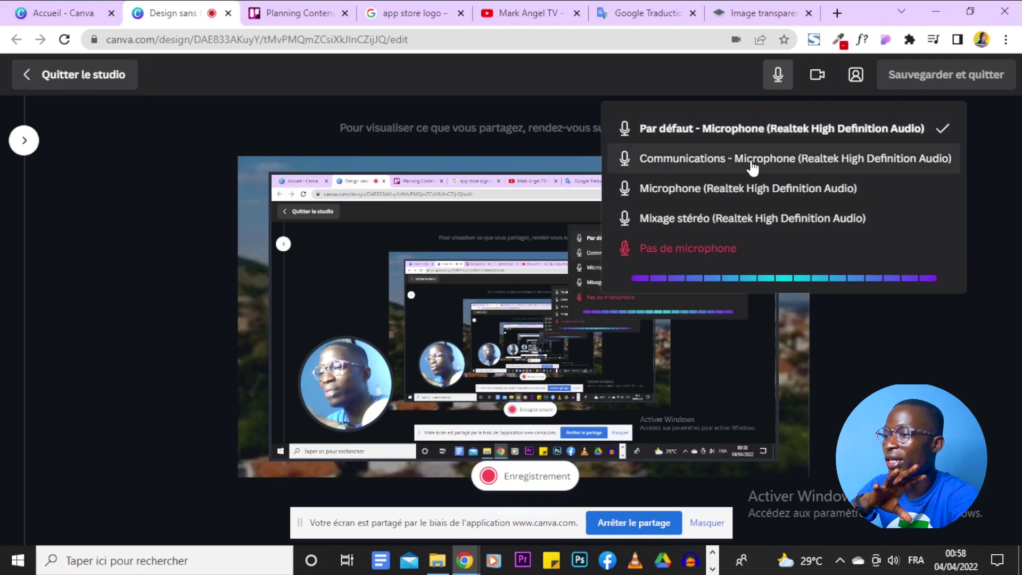
pyautogui.click(1017, 159)
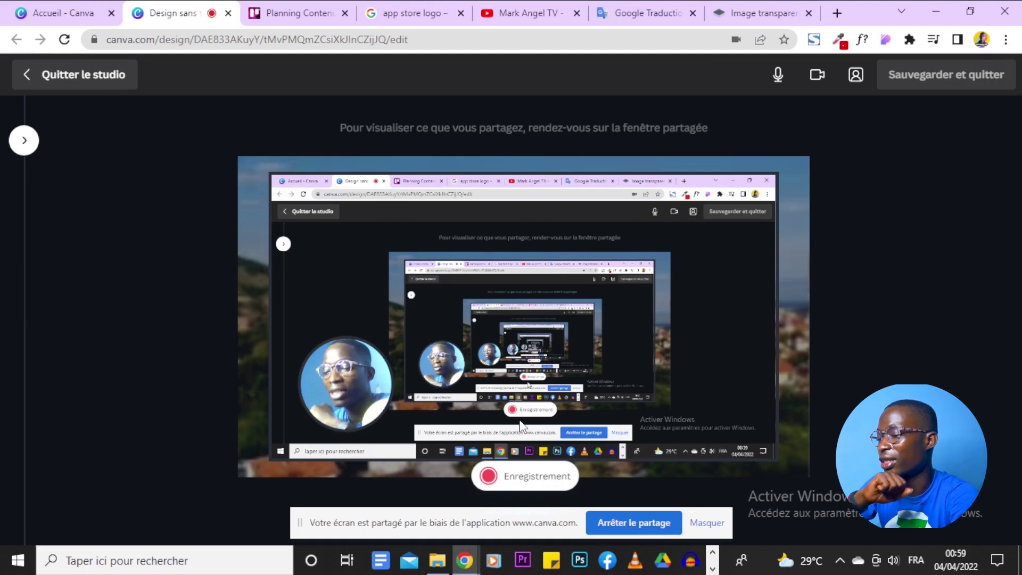
# Step: Hide the screen-sharing notice and start recording
pyautogui.click(705, 523)
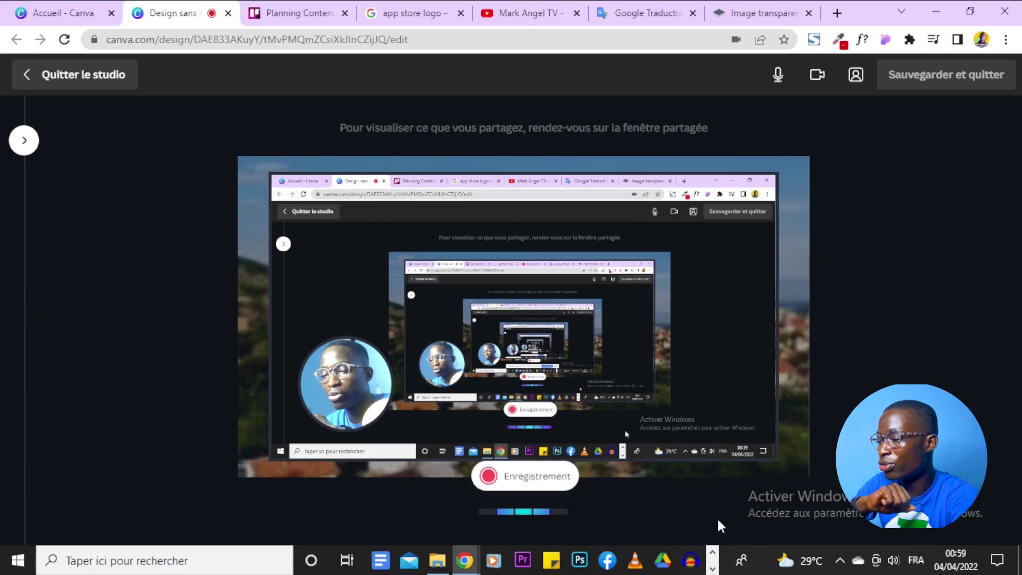
pyautogui.click(520, 476)
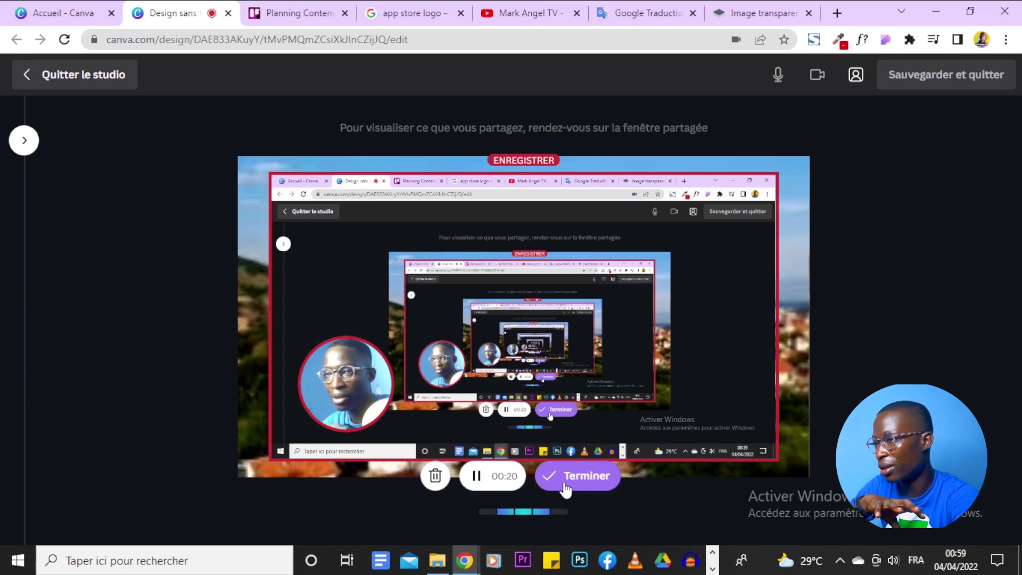
# Step: Show the recent designs on the Canva home page, then the Trello, YouTube and remove.bg tabs while recording
pyautogui.click(17, 9)
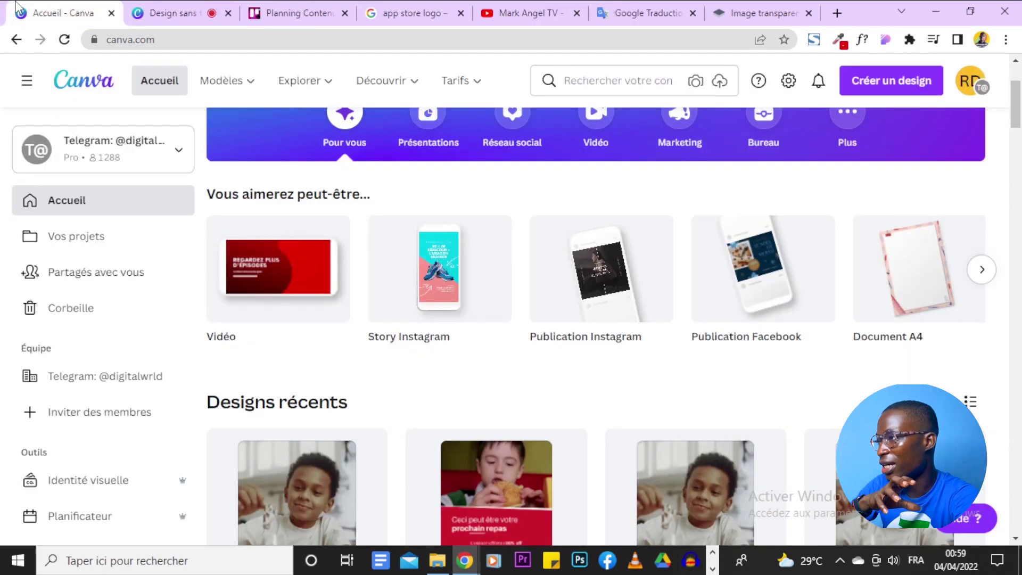
pyautogui.scroll(-12, 793, 389)
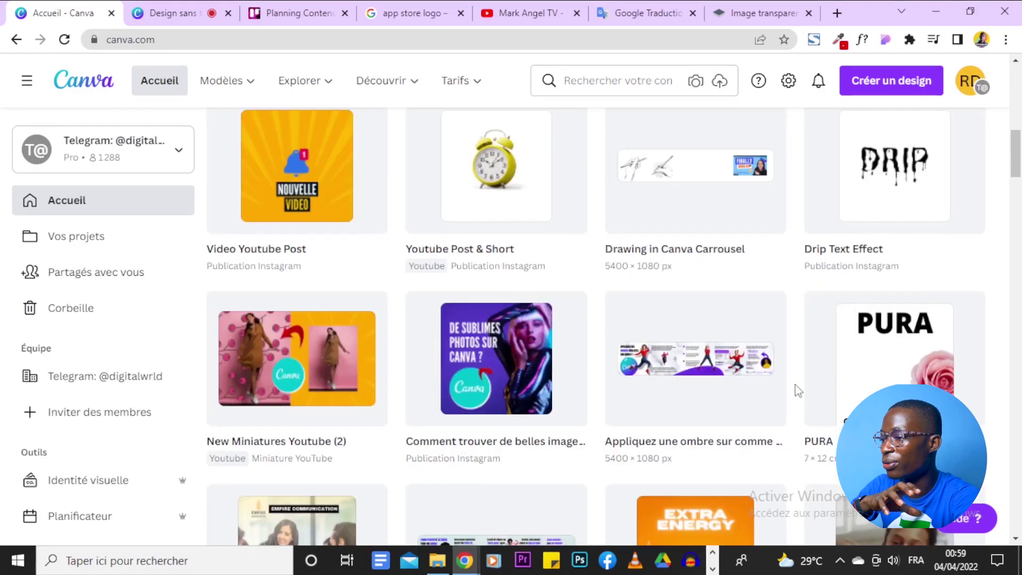
pyautogui.scroll(-5, 798, 390)
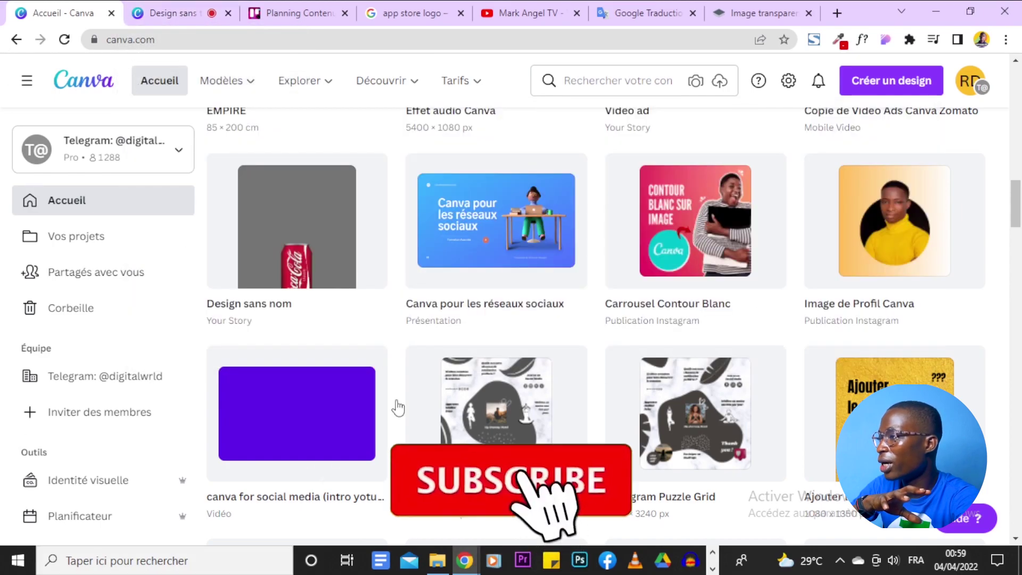
pyautogui.click(302, 10)
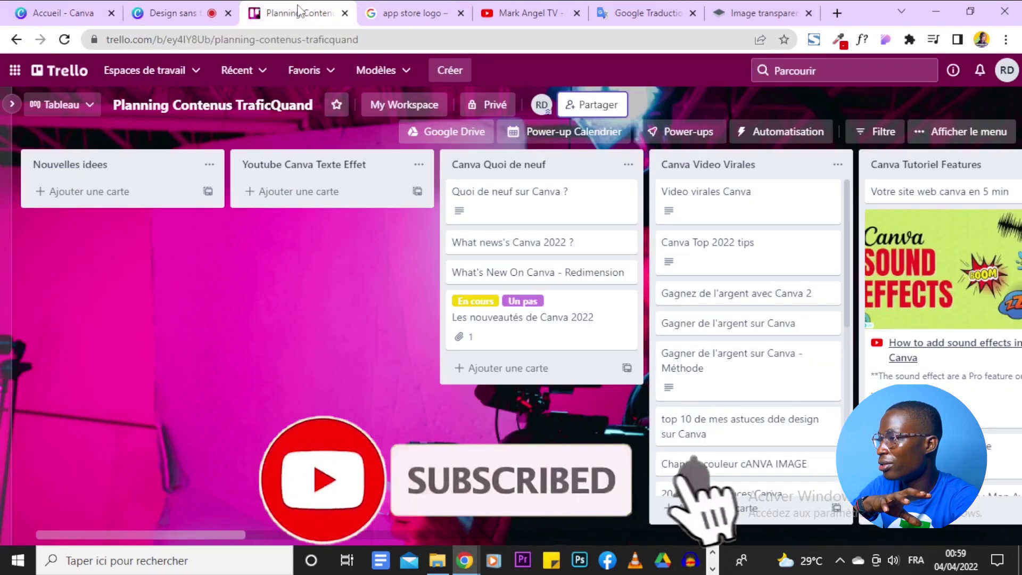
pyautogui.click(426, 9)
pyautogui.click(535, 11)
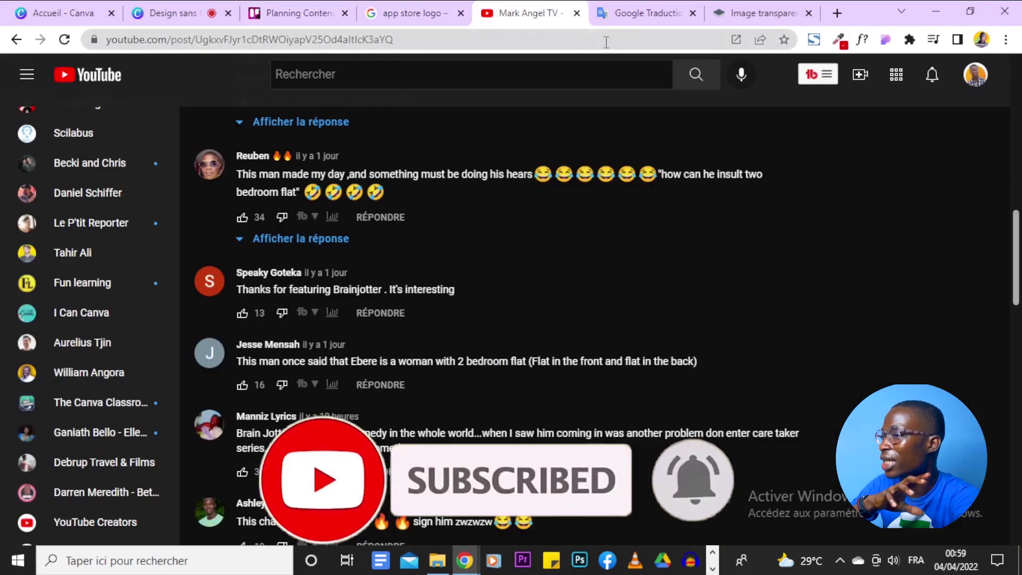
pyautogui.click(633, 10)
pyautogui.click(761, 12)
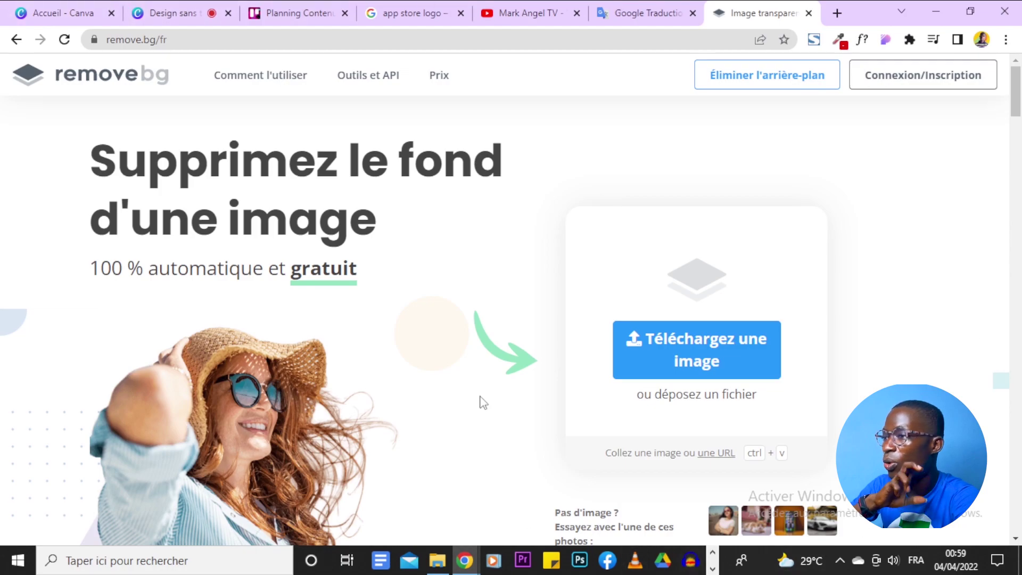
# Step: Minimize the browser and OBS windows to browse the separate YouTube window's home feed, and return to the browser
pyautogui.click(935, 12)
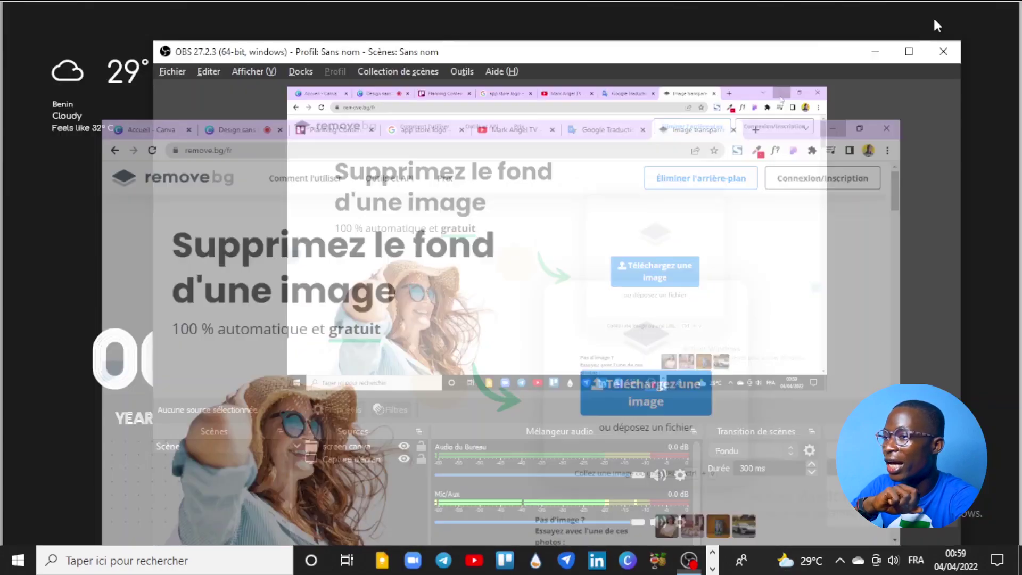
pyautogui.click(876, 52)
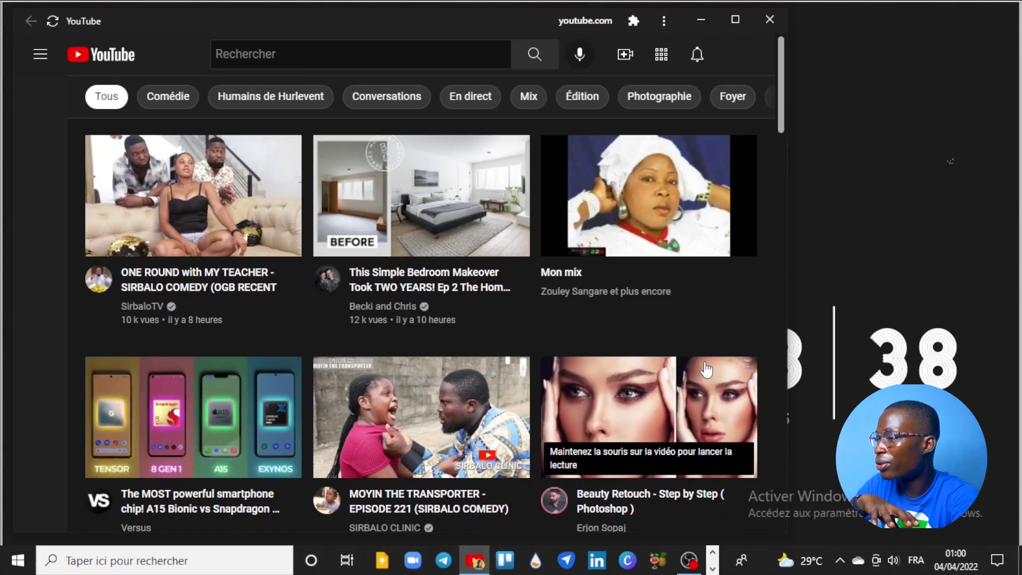
pyautogui.scroll(-8, 650, 297)
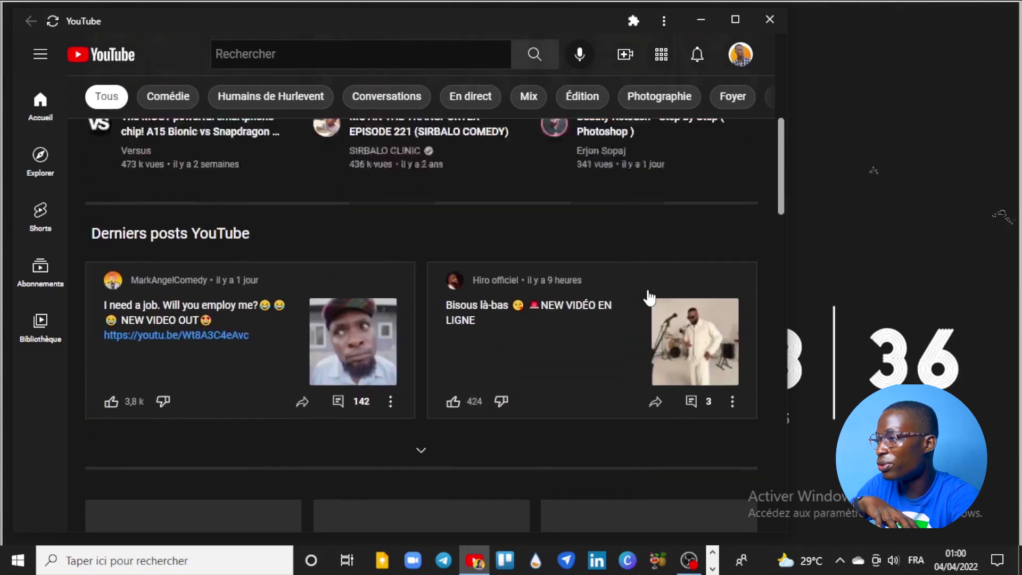
pyautogui.scroll(3, 650, 297)
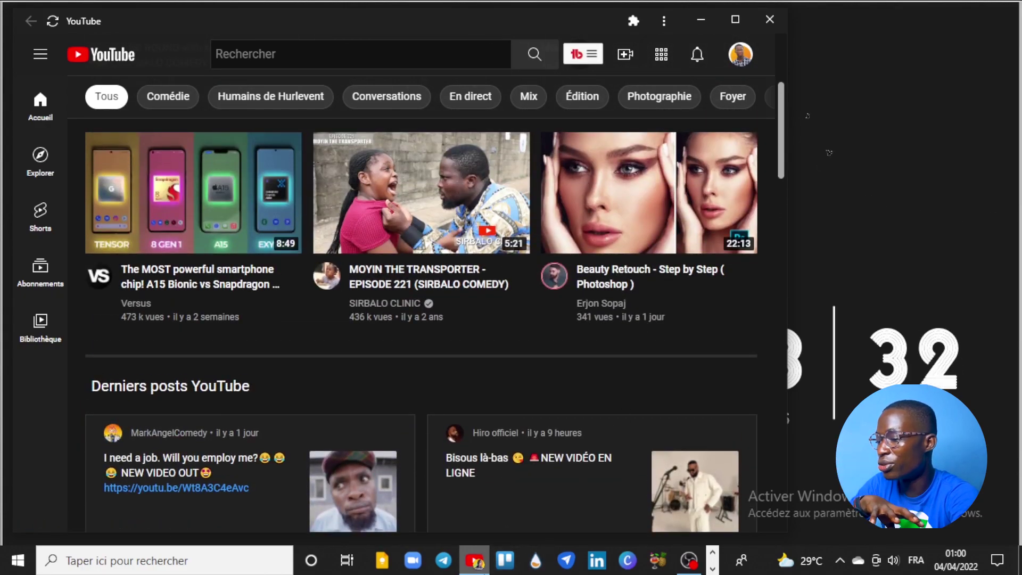
pyautogui.hotkey('alt', 'Tab')
pyautogui.press('Tab')
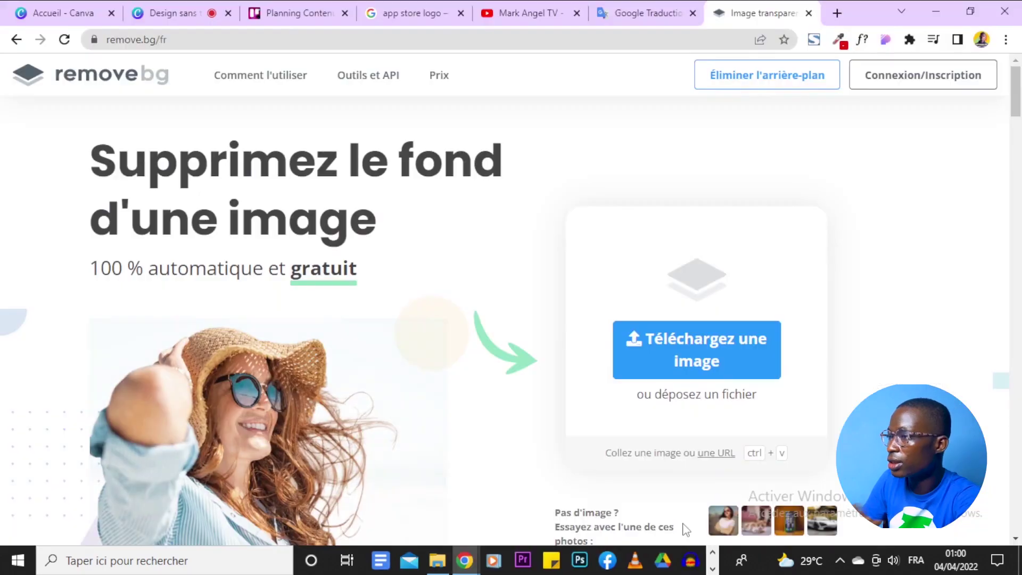
# Step: Return to the recording studio, finish the recording, and save it to the design
pyautogui.click(168, 13)
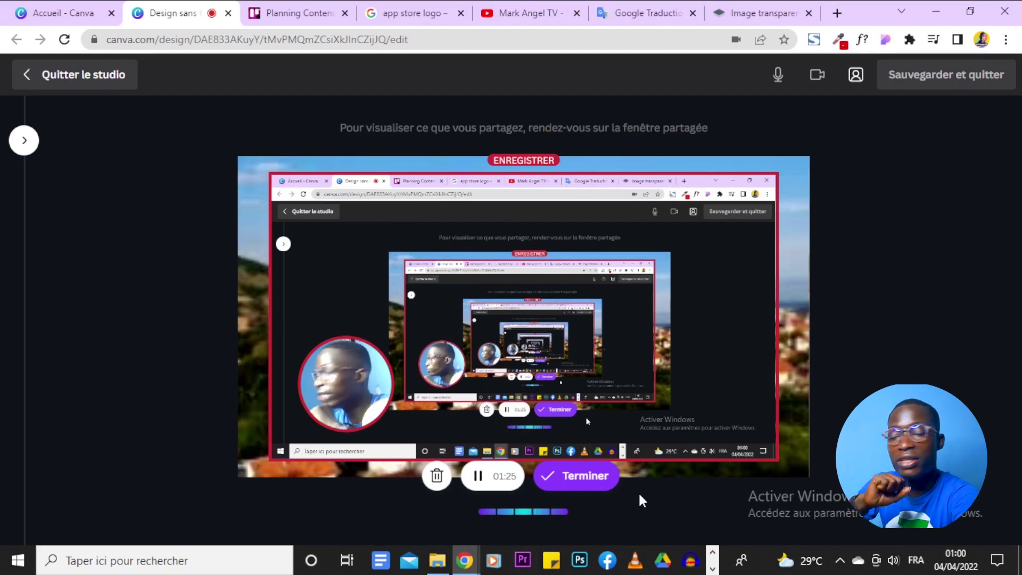
pyautogui.click(585, 479)
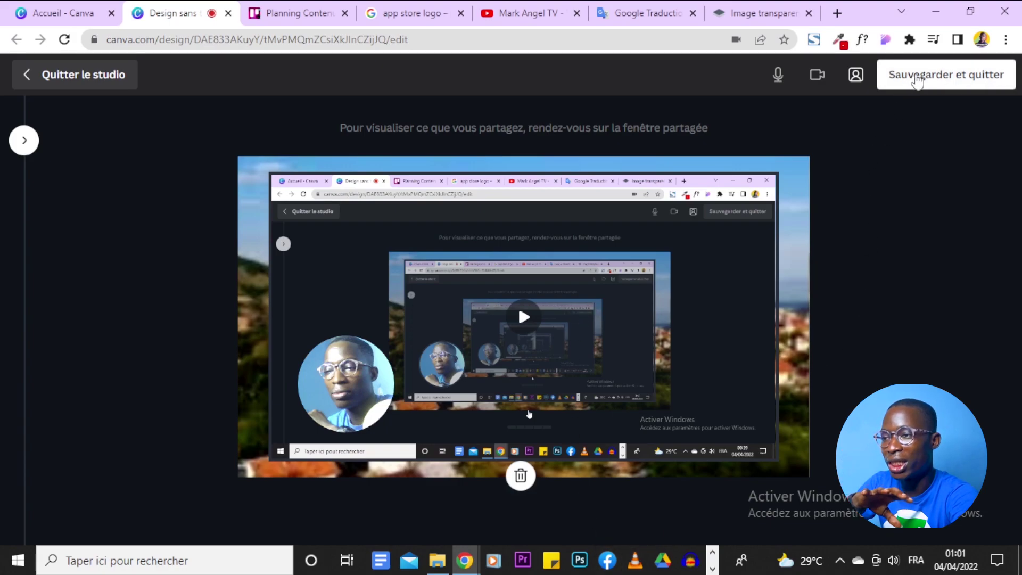
pyautogui.click(938, 80)
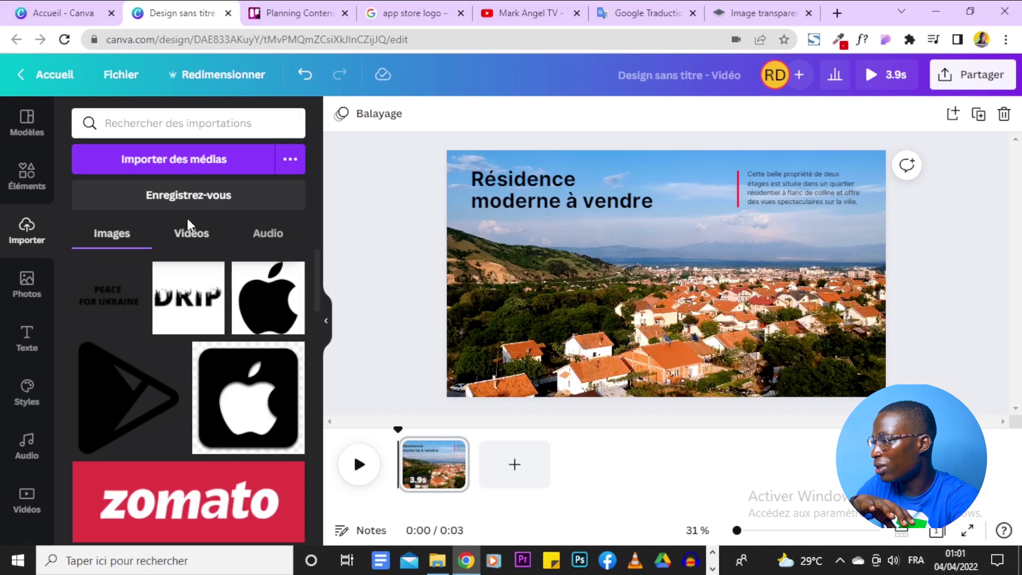
# Step: Show the uploaded videos, place the new recording on the page, and select its circular webcam clip
pyautogui.click(186, 238)
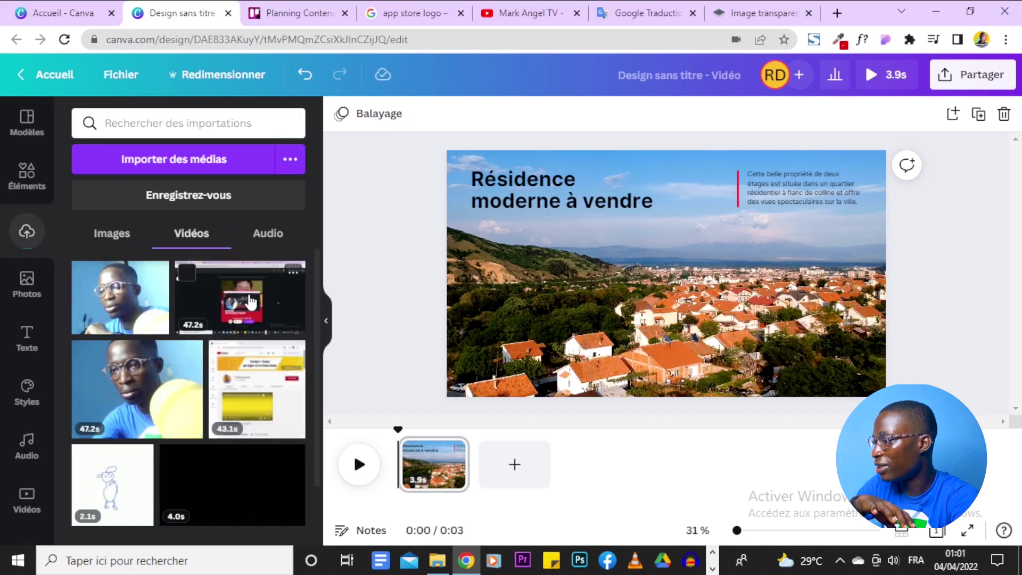
pyautogui.click(122, 295)
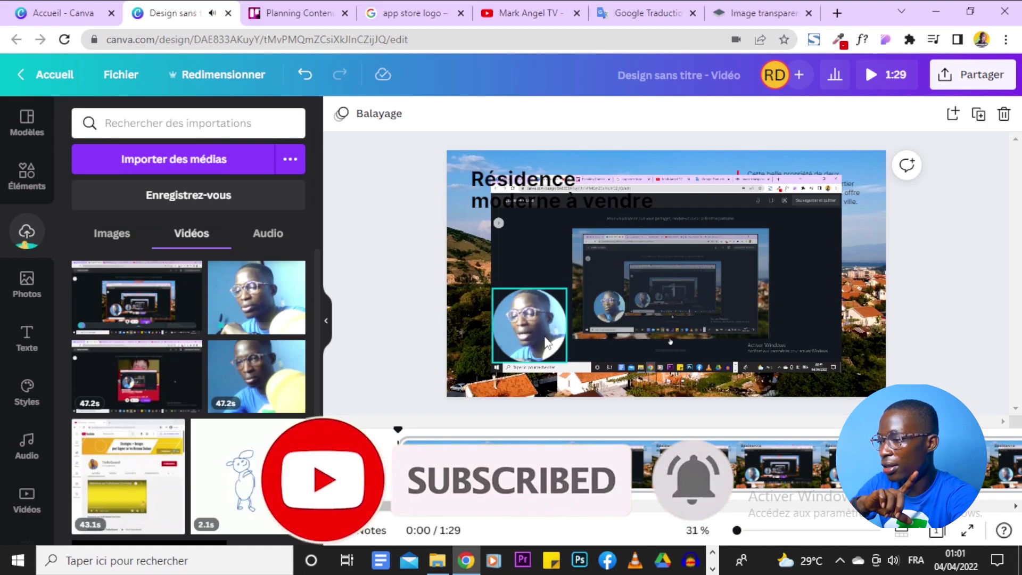
pyautogui.click(529, 306)
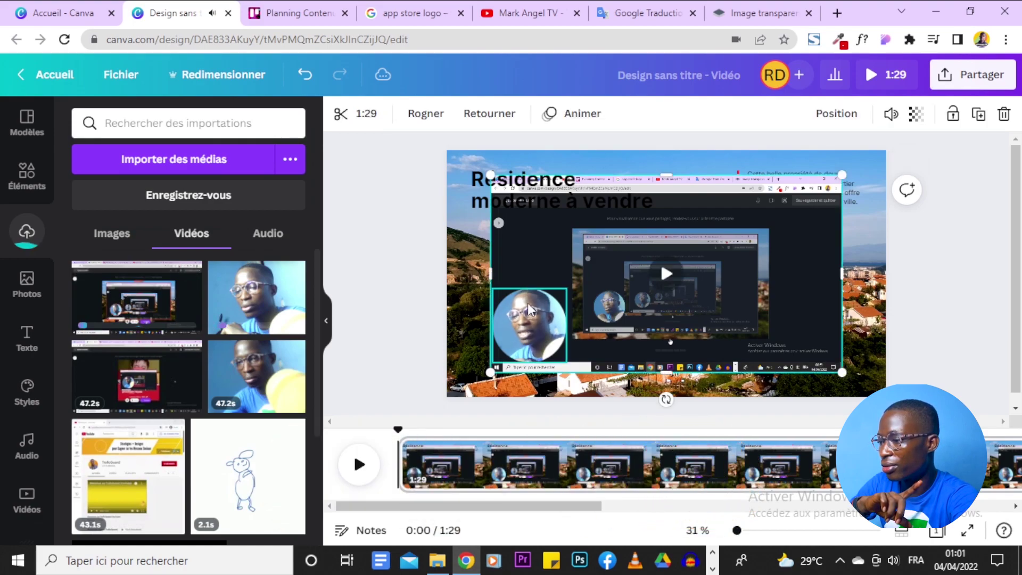
pyautogui.click(529, 307)
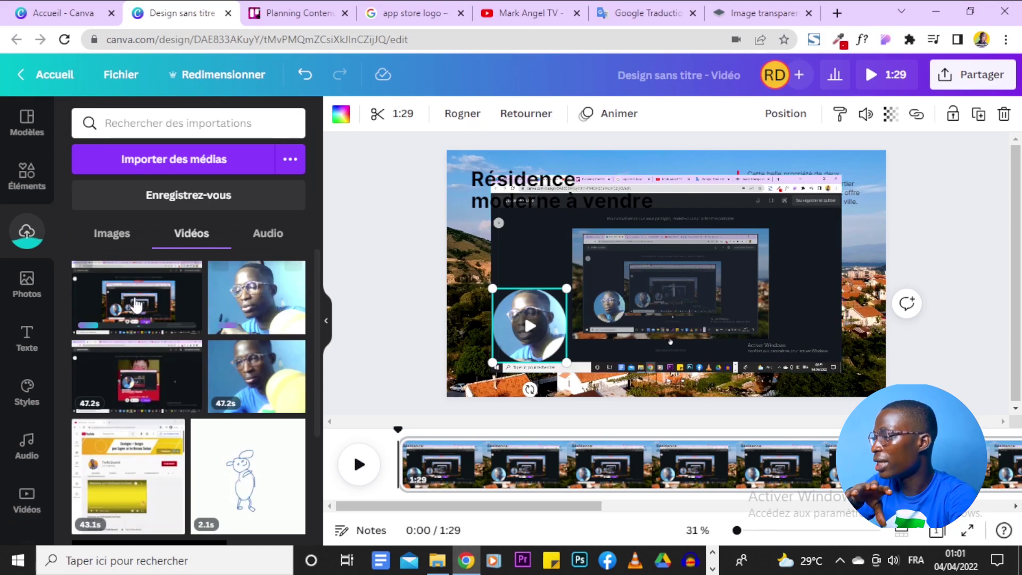
# Step: Move the circular webcam clip to the lower-right corner of the screen recording on the page
pyautogui.moveTo(80, 285)
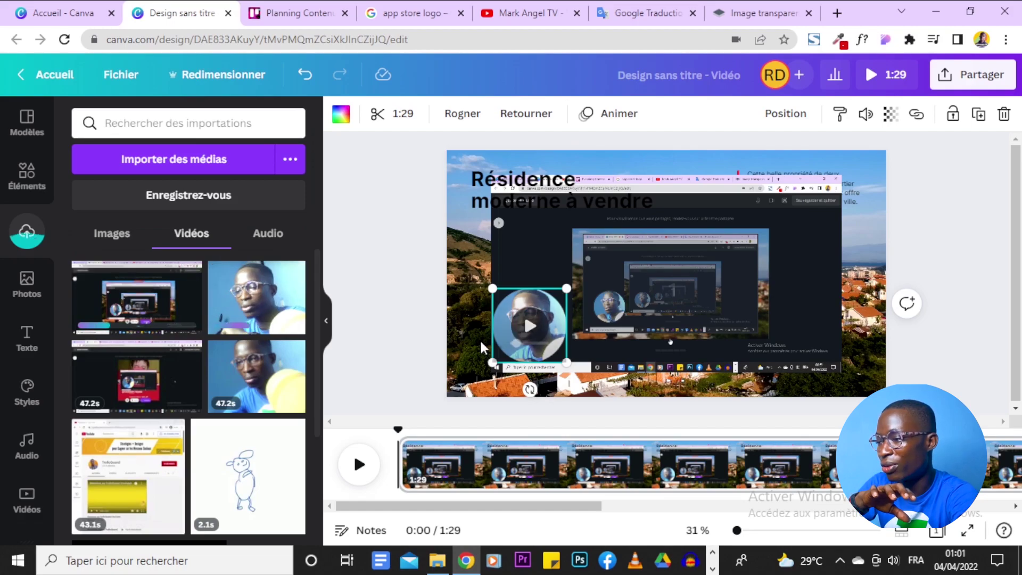
pyautogui.moveTo(524, 314); pyautogui.dragTo(761, 295)
# Step: Delete the background photo, the title, the placed screen recording and the description text from the page
pyautogui.click(468, 160)
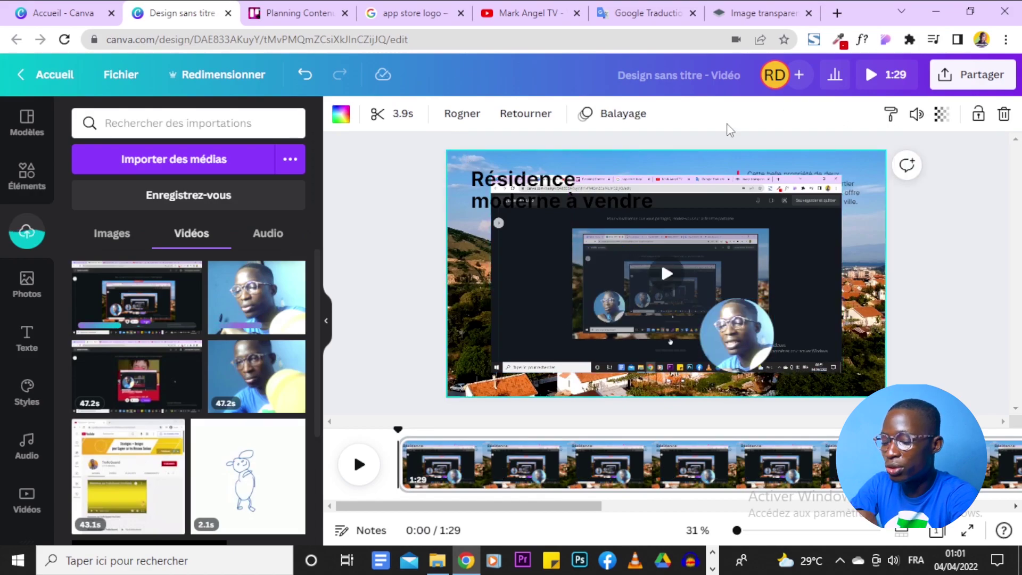
pyautogui.click(1004, 113)
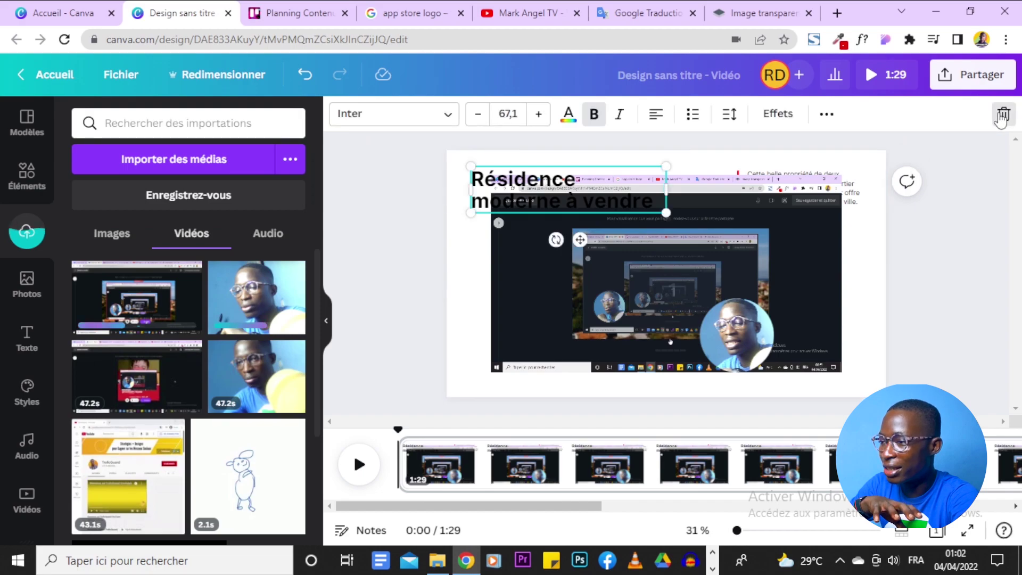
pyautogui.click(1003, 114)
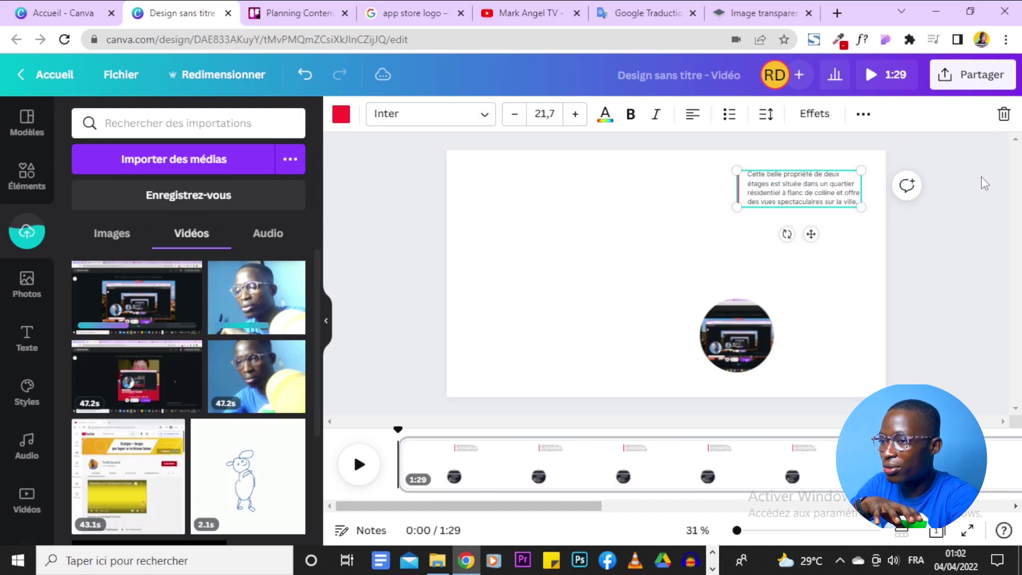
pyautogui.press('Delete')
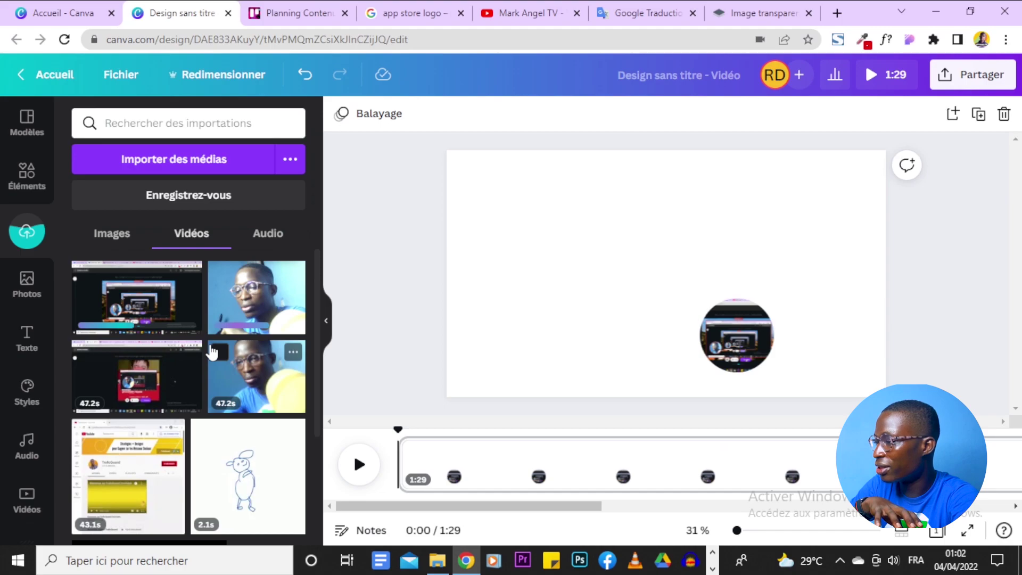
# Step: Place the uploaded screen recording on the page again and enlarge it to fill the whole page
pyautogui.click(166, 315)
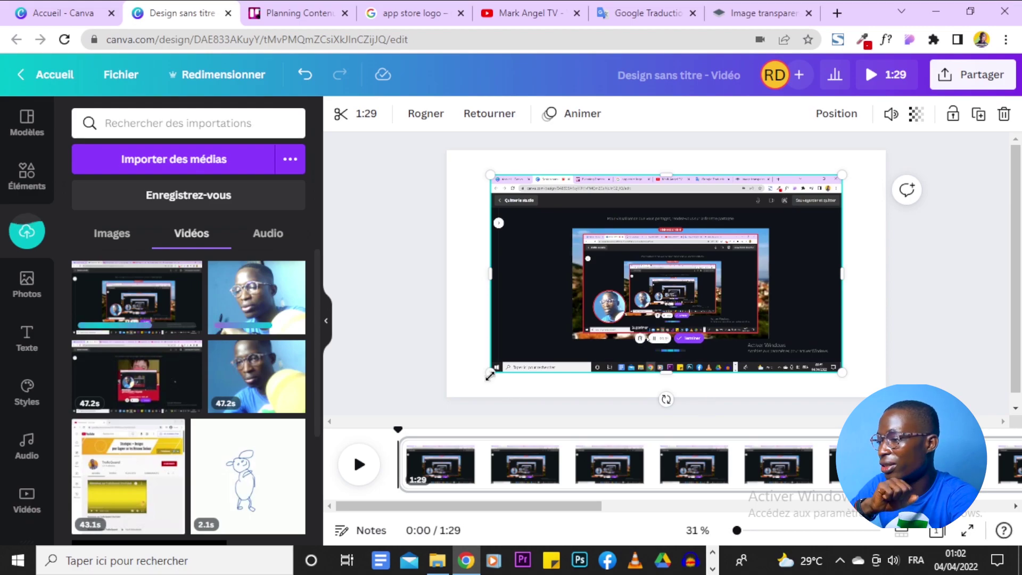
pyautogui.moveTo(489, 376); pyautogui.dragTo(447, 397)
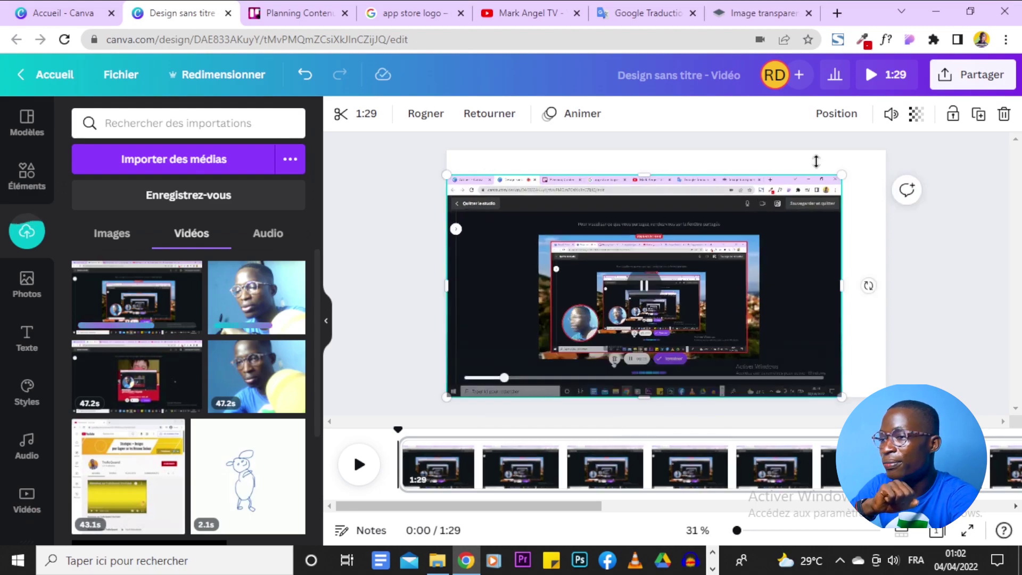
pyautogui.moveTo(848, 176); pyautogui.dragTo(882, 166)
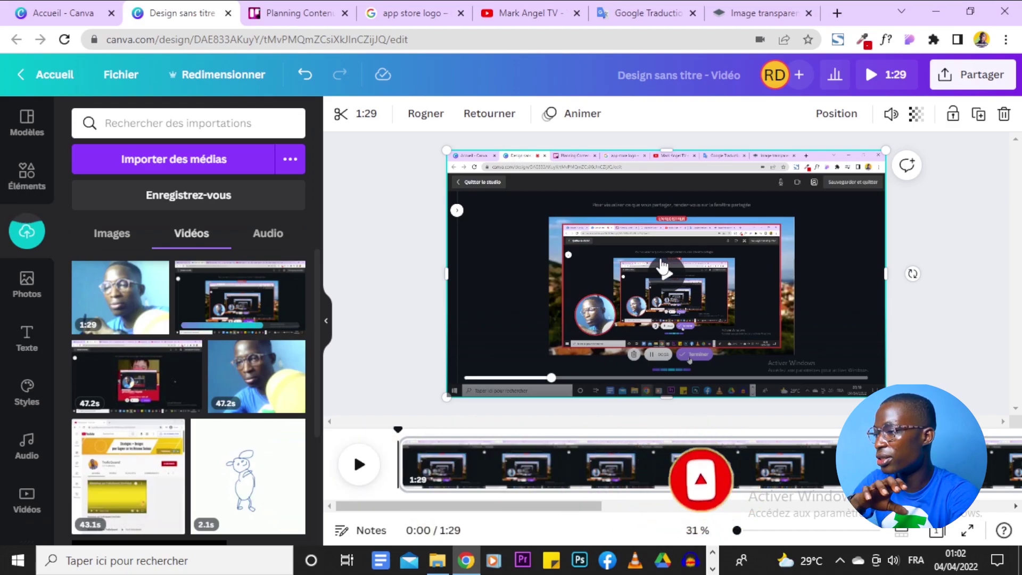
# Step: Show the upload options of the screen recording, including its download choice, and close them
pyautogui.moveTo(240, 299)
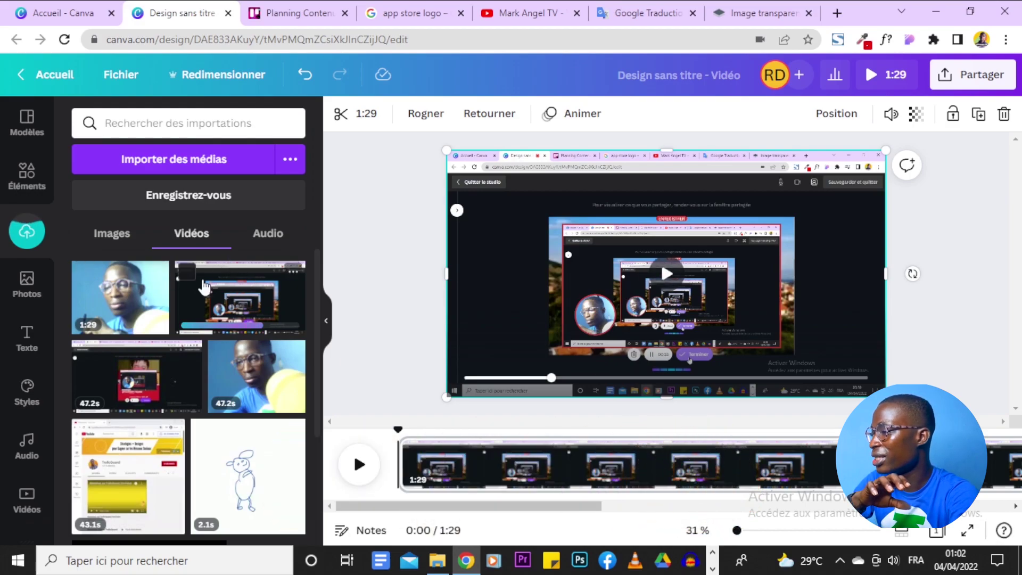
pyautogui.click(293, 274)
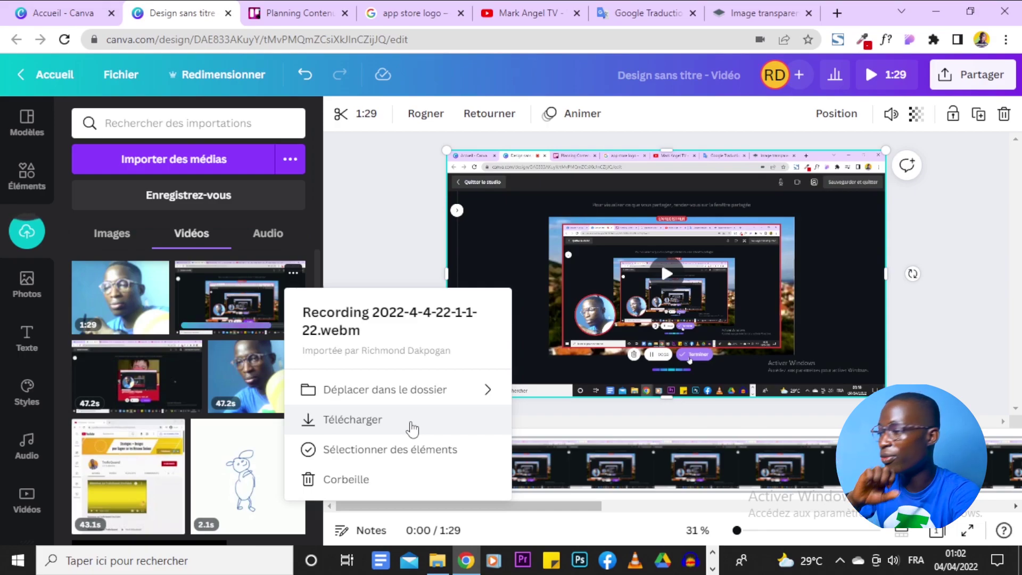
pyautogui.click(437, 428)
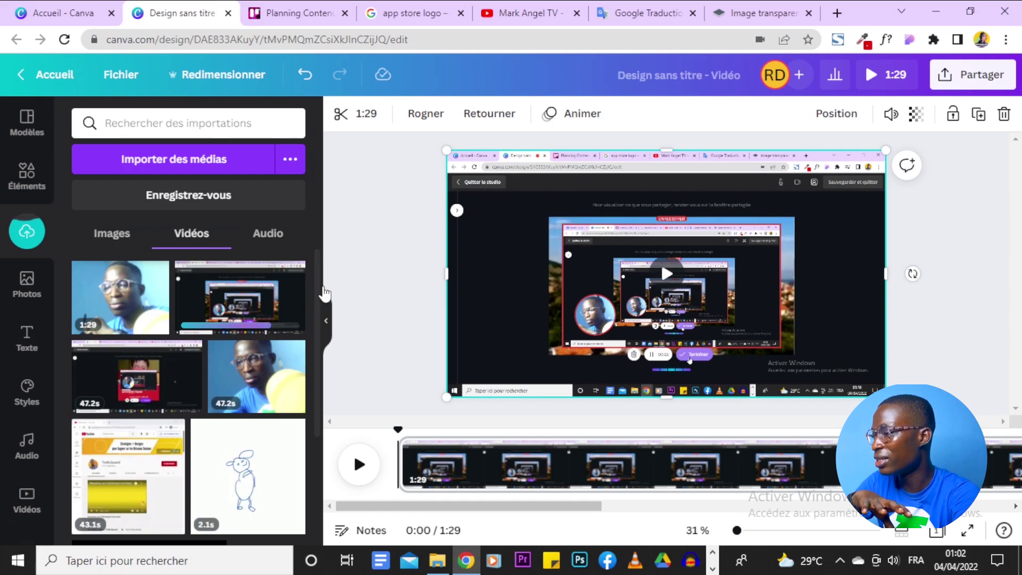
pyautogui.click(293, 274)
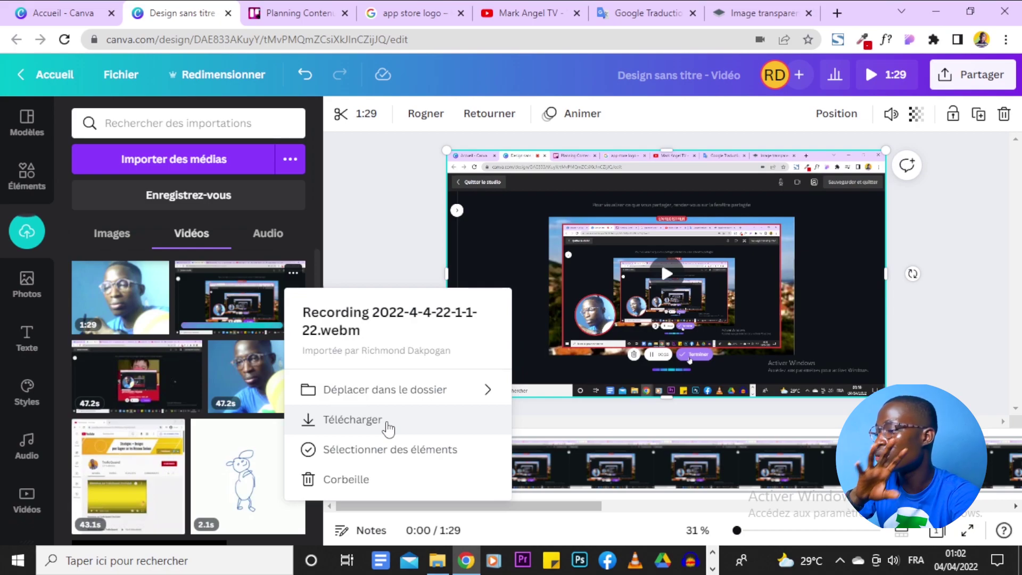
pyautogui.click(407, 269)
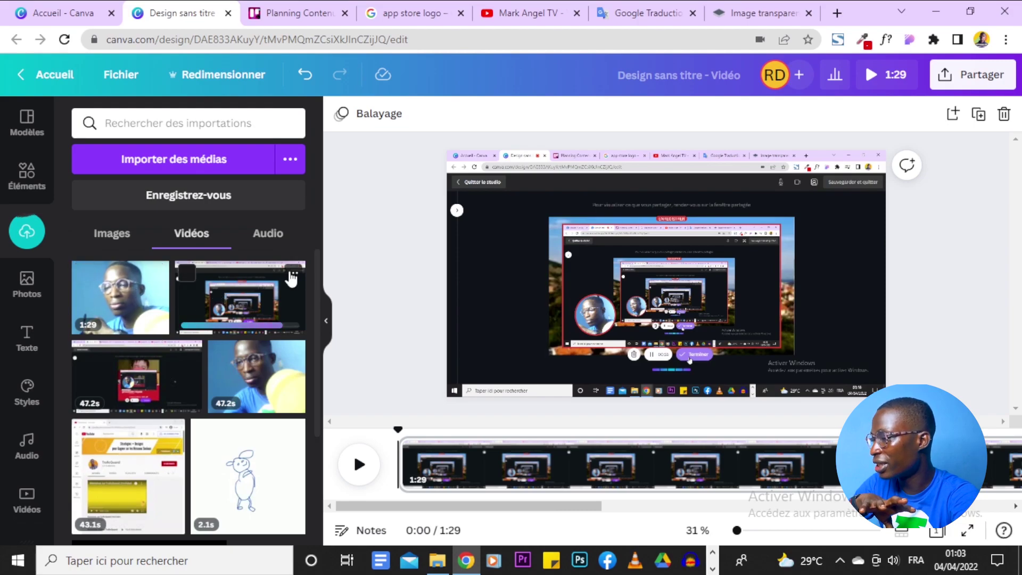
# Step: Select the uploaded screen recording and webcam clip together to show the bulk actions, and clear the selection
pyautogui.click(293, 275)
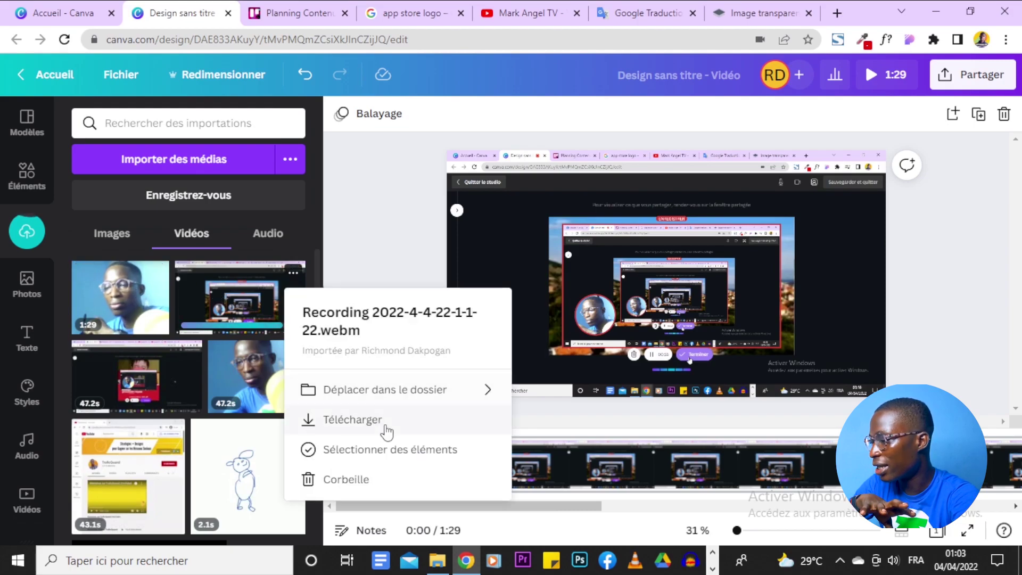
pyautogui.click(408, 455)
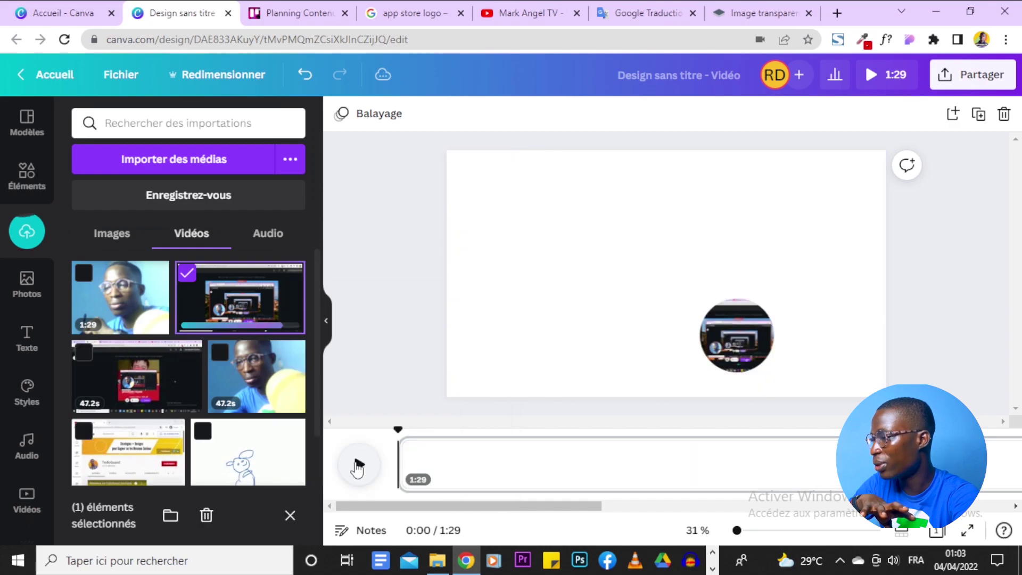
pyautogui.click(109, 285)
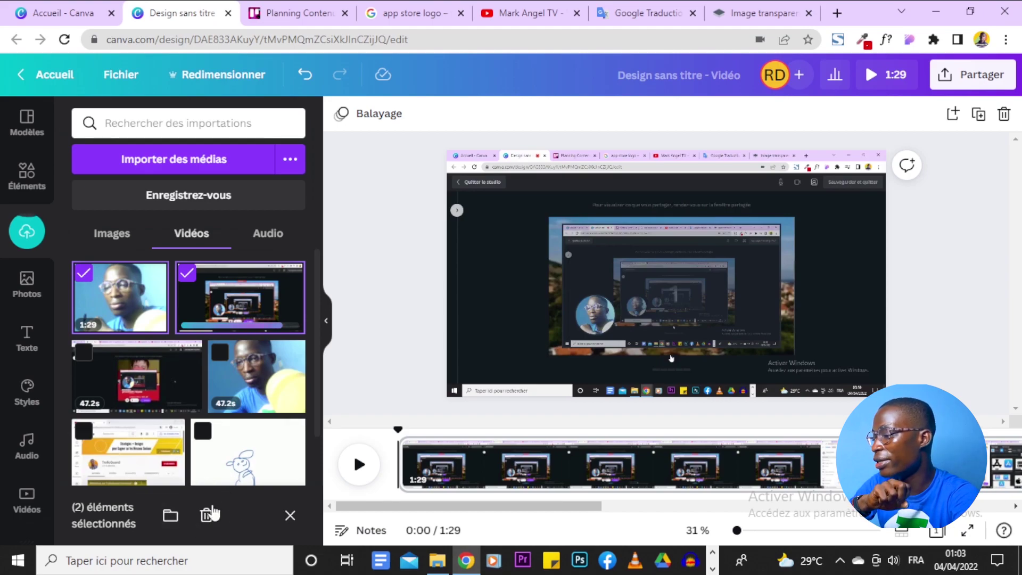
pyautogui.click(290, 515)
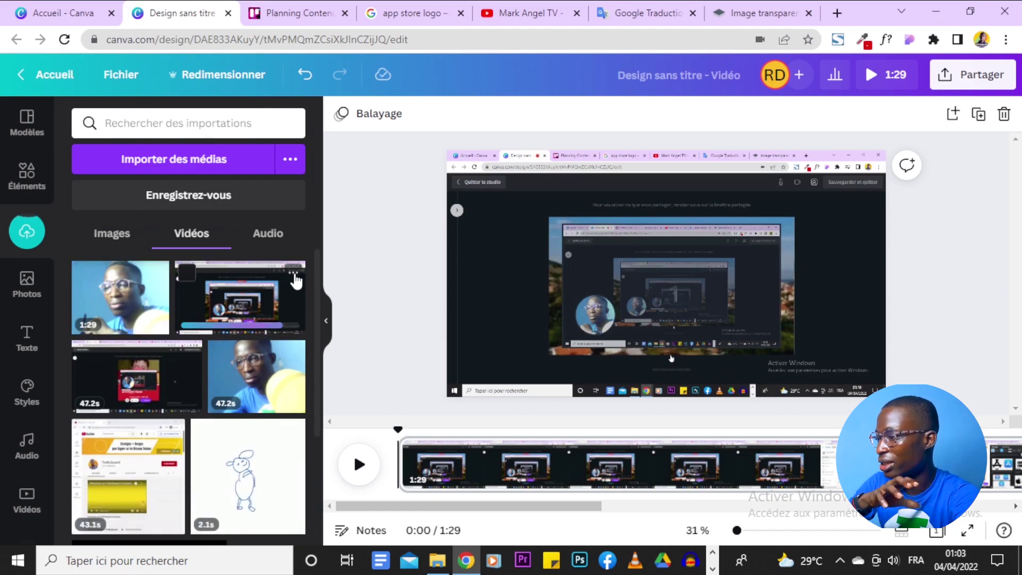
# Step: Download the uploaded screen recording file, and scrub the recording placed on the page to its end
pyautogui.click(292, 272)
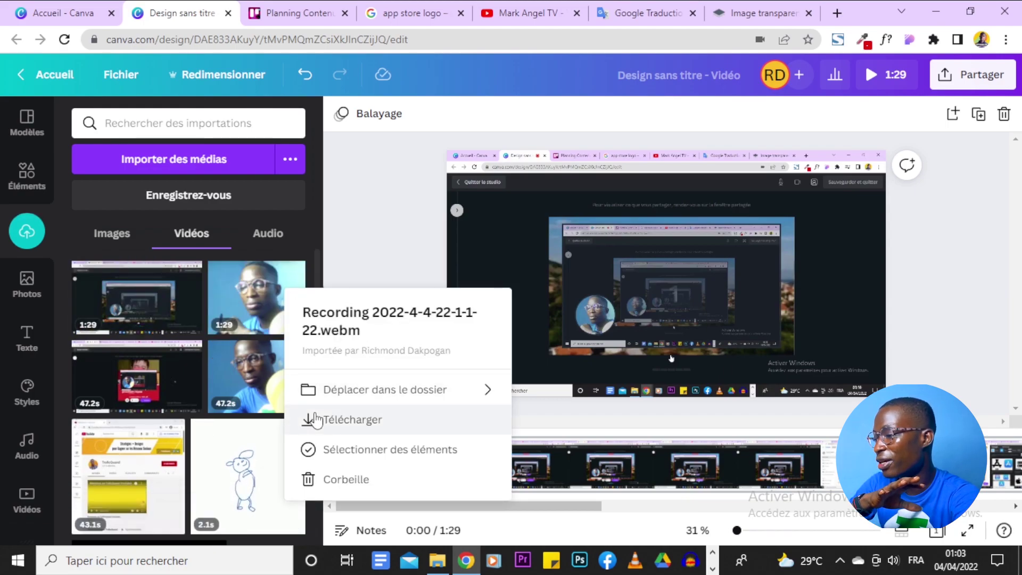
pyautogui.click(316, 420)
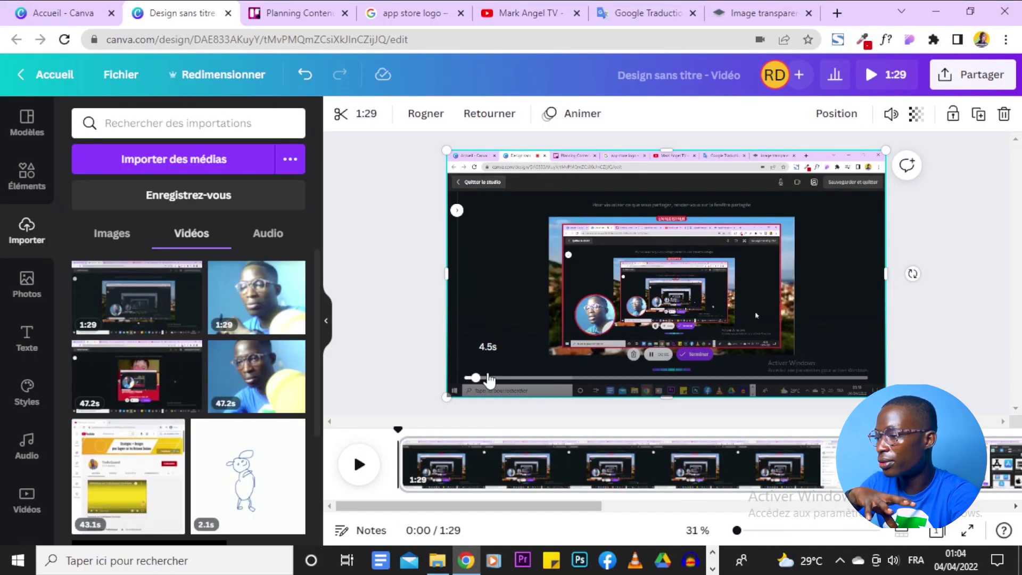
pyautogui.moveTo(488, 381); pyautogui.dragTo(993, 397)
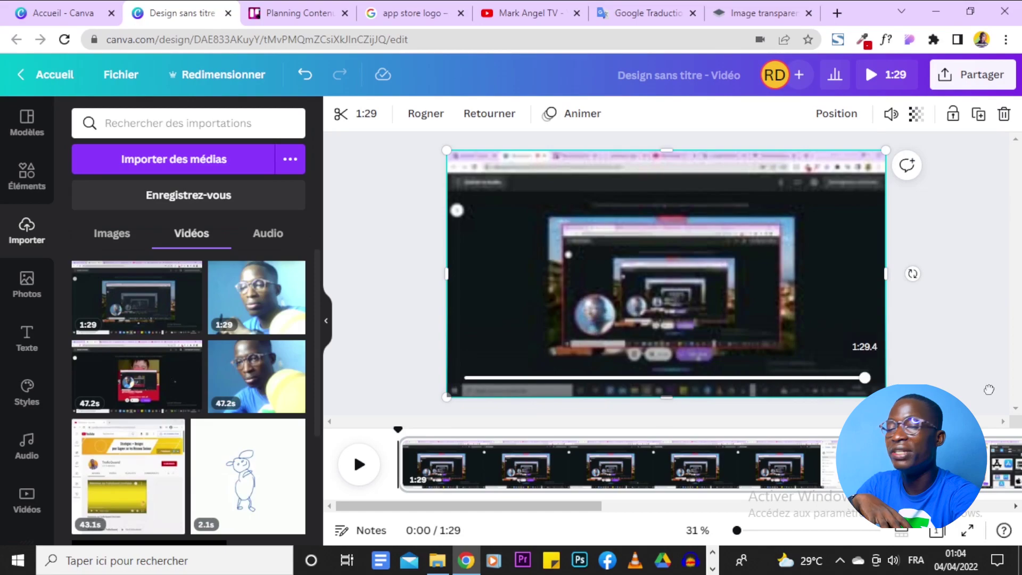